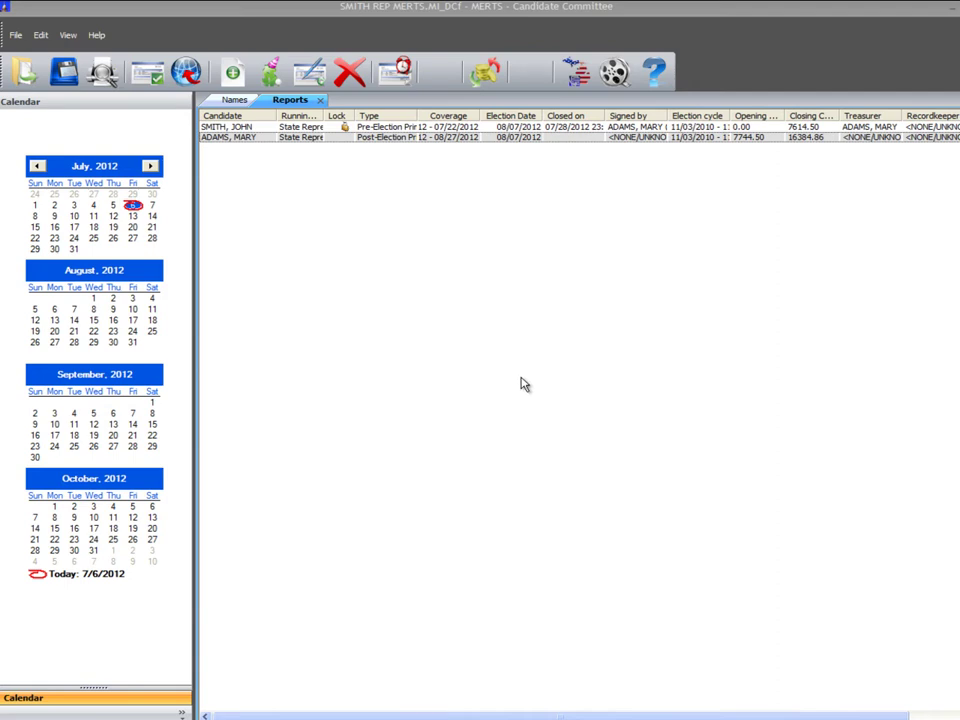
- Start a new direct expenditure transaction for the post-election report and choose ABC PRINTING as its name
click(468, 141)
click(470, 140)
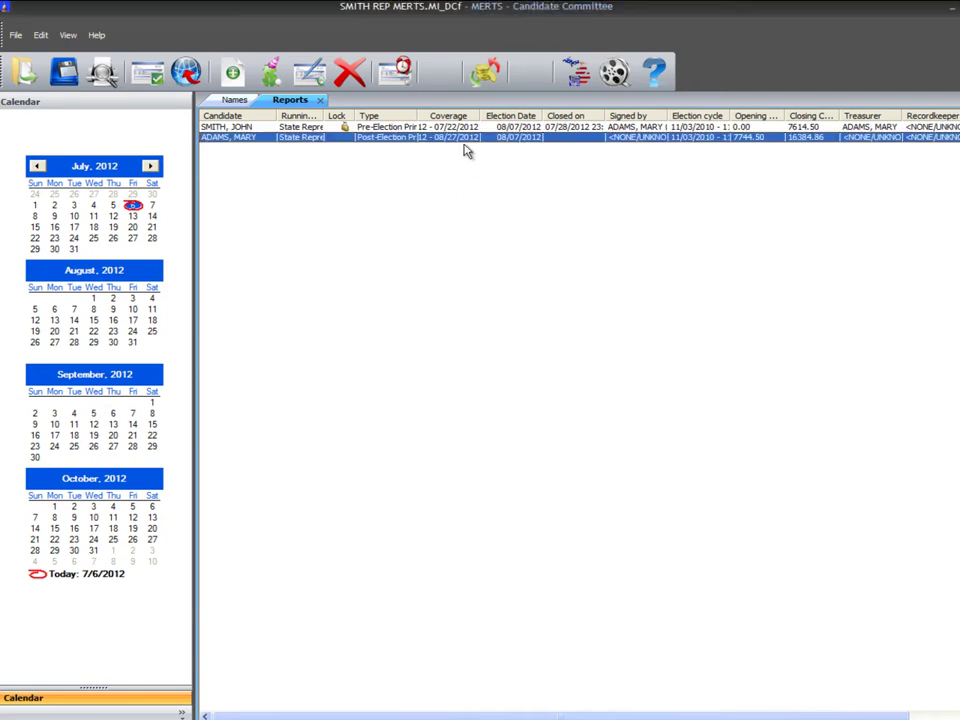
click(486, 78)
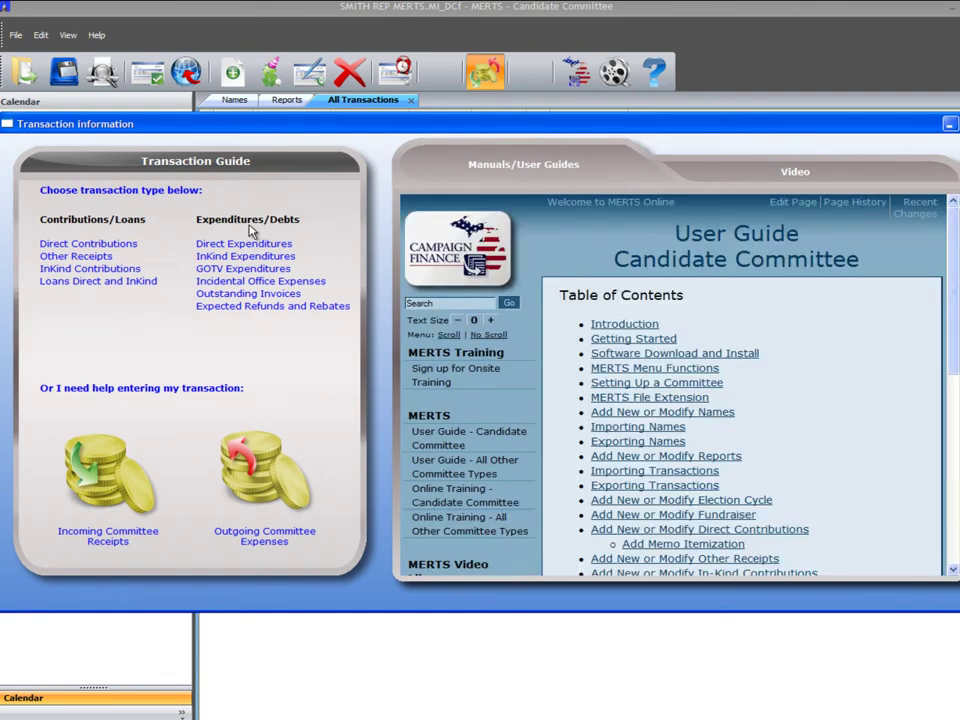
click(255, 244)
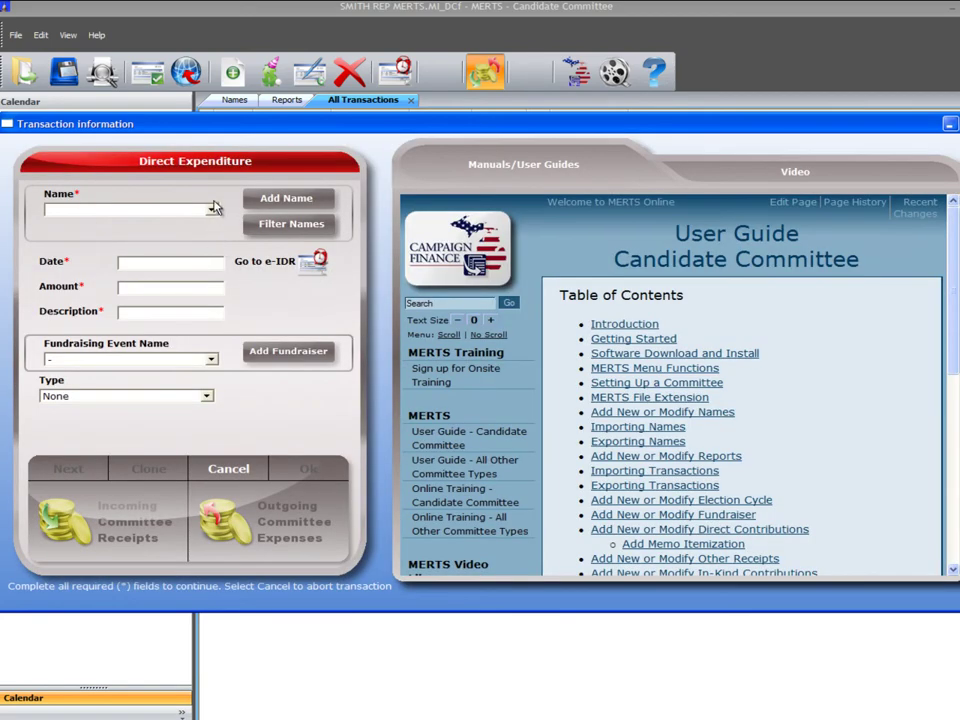
click(212, 210)
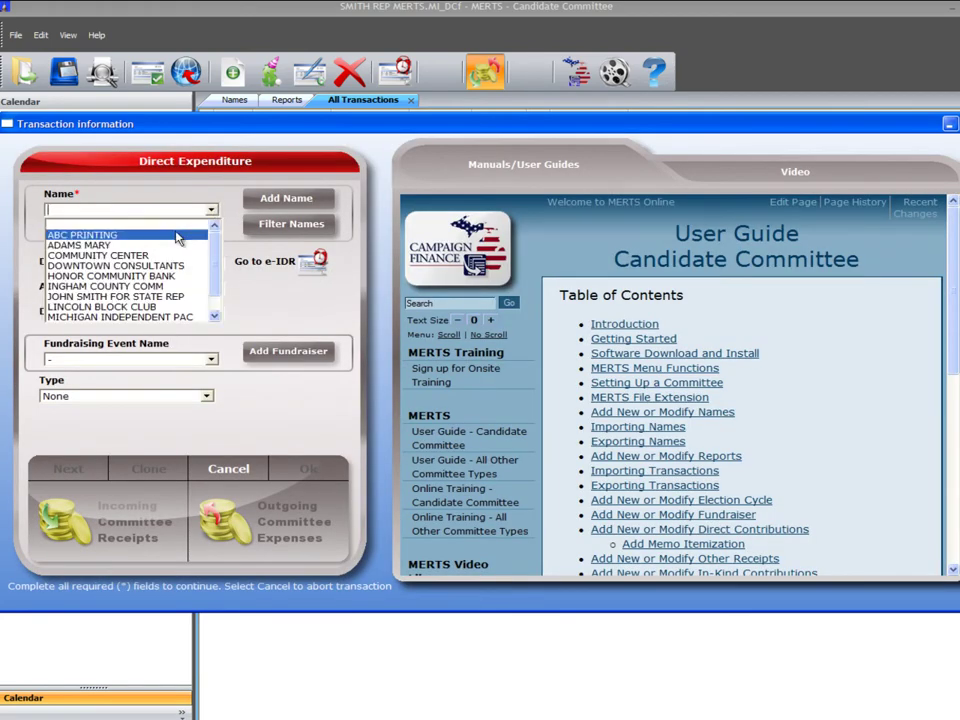
click(177, 236)
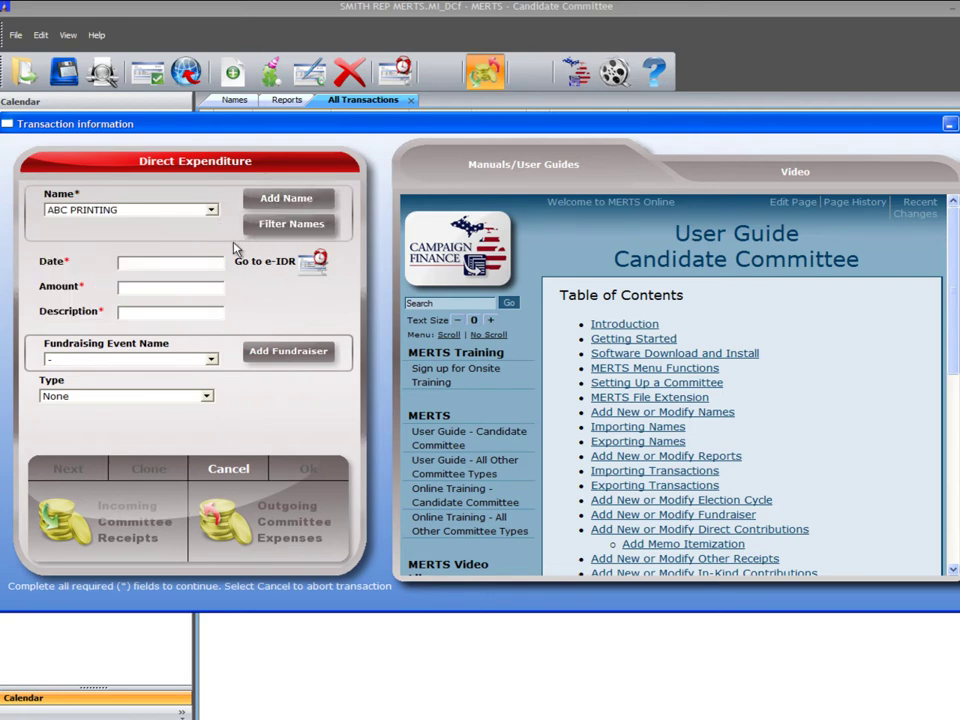
- Enter the expenditure's date 07/28/2012, amount $150.00 and description "printing fees"
click(141, 263)
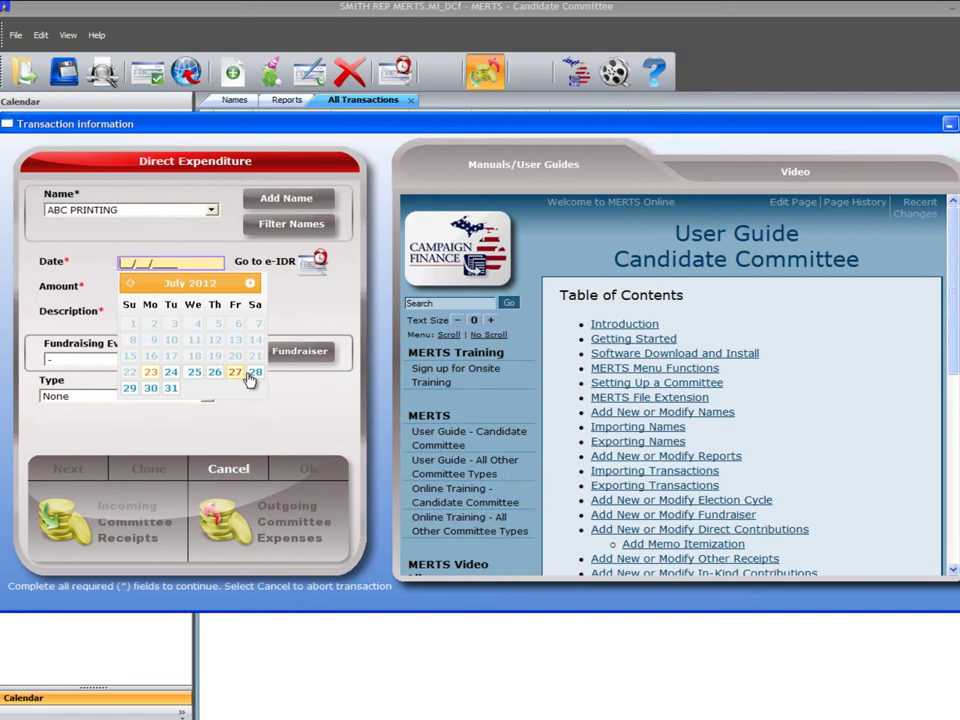
text(07282012)
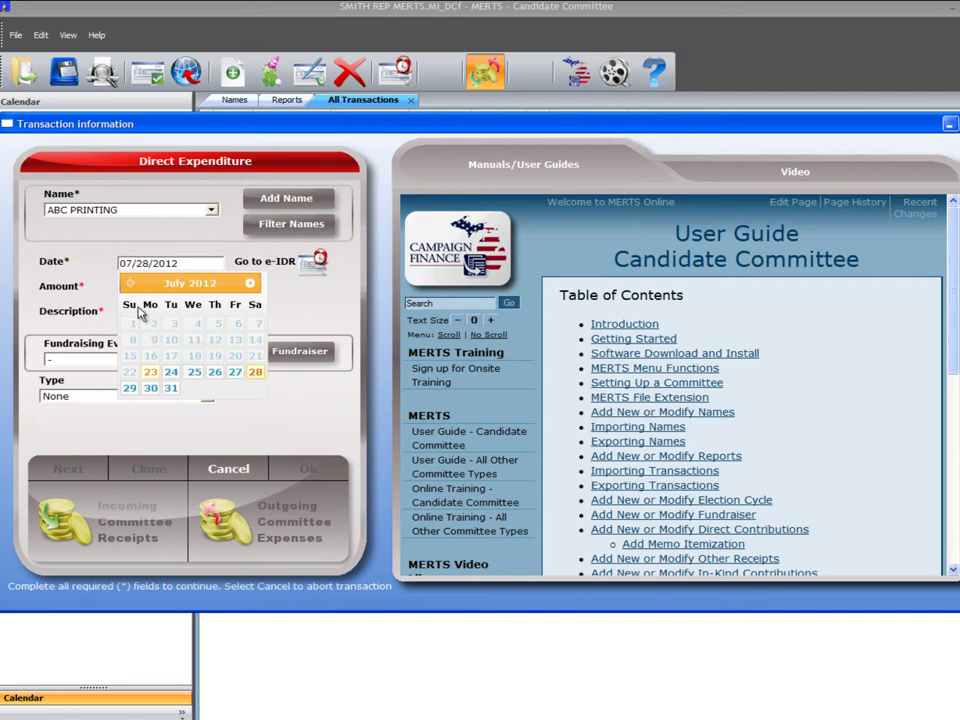
key(Tab)
text(150)
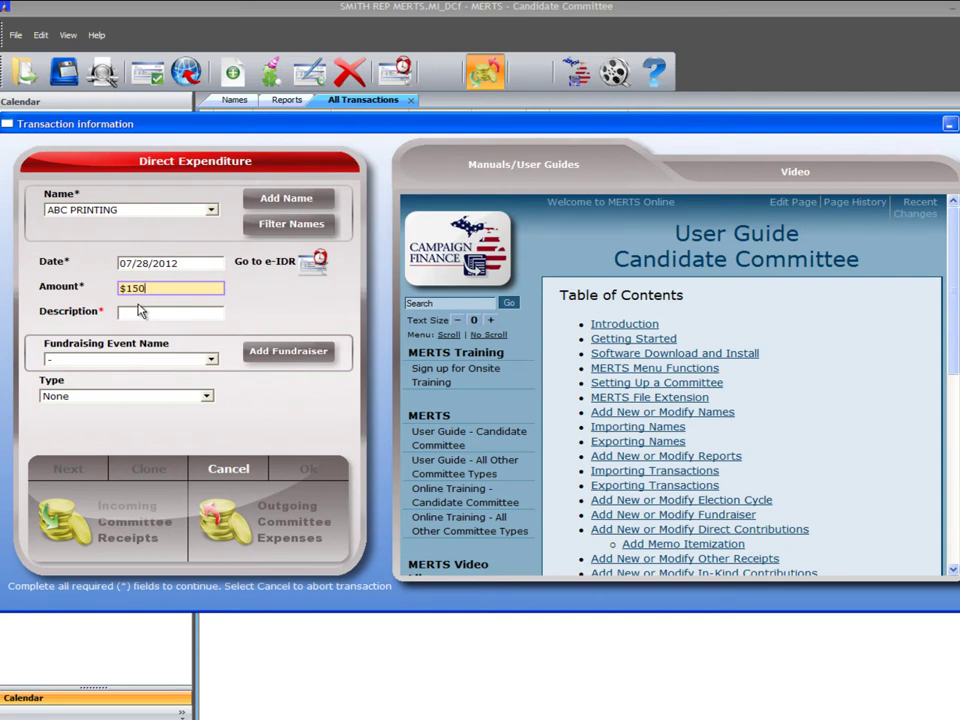
click(145, 312)
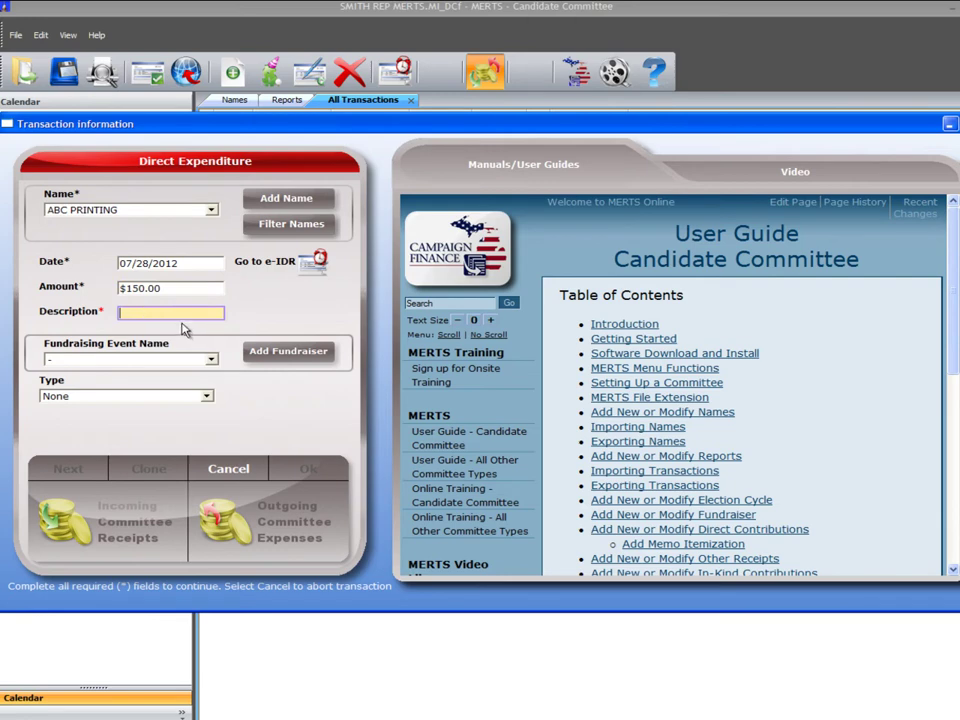
text(printin)
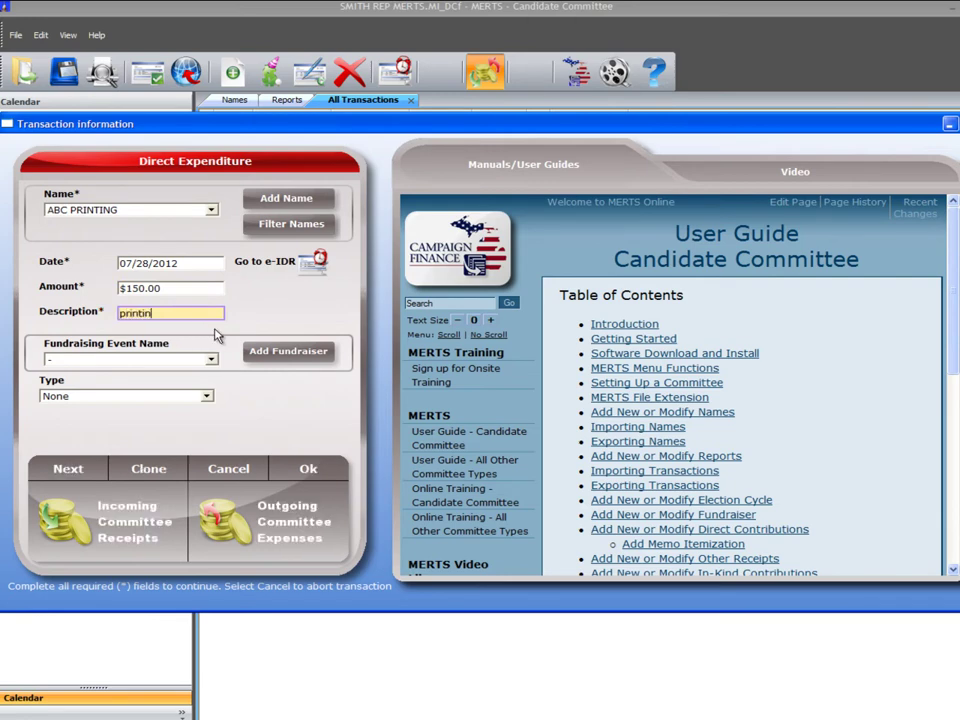
text(g fees)
- Set the direct expenditure's type to Printing Expense
click(207, 396)
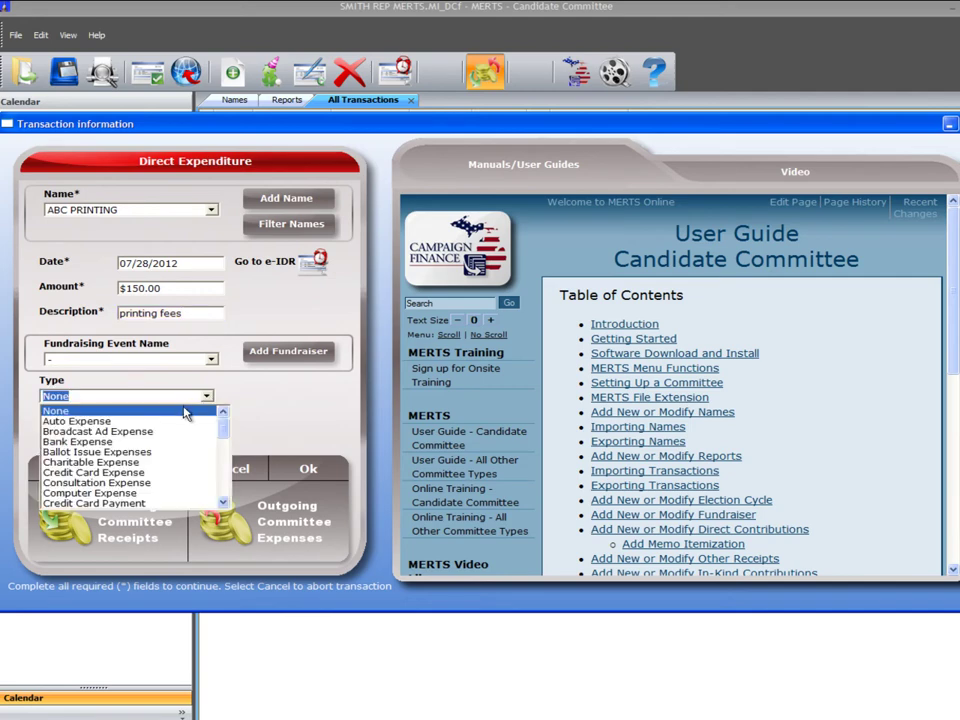
scroll(172, 484, down, 4)
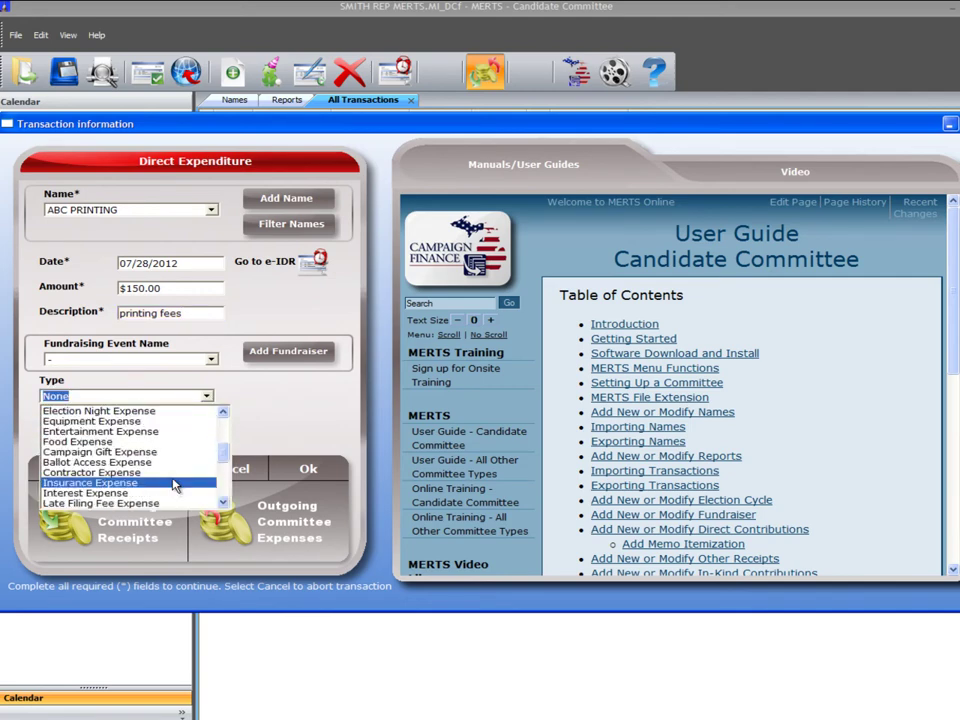
scroll(172, 484, down, 2)
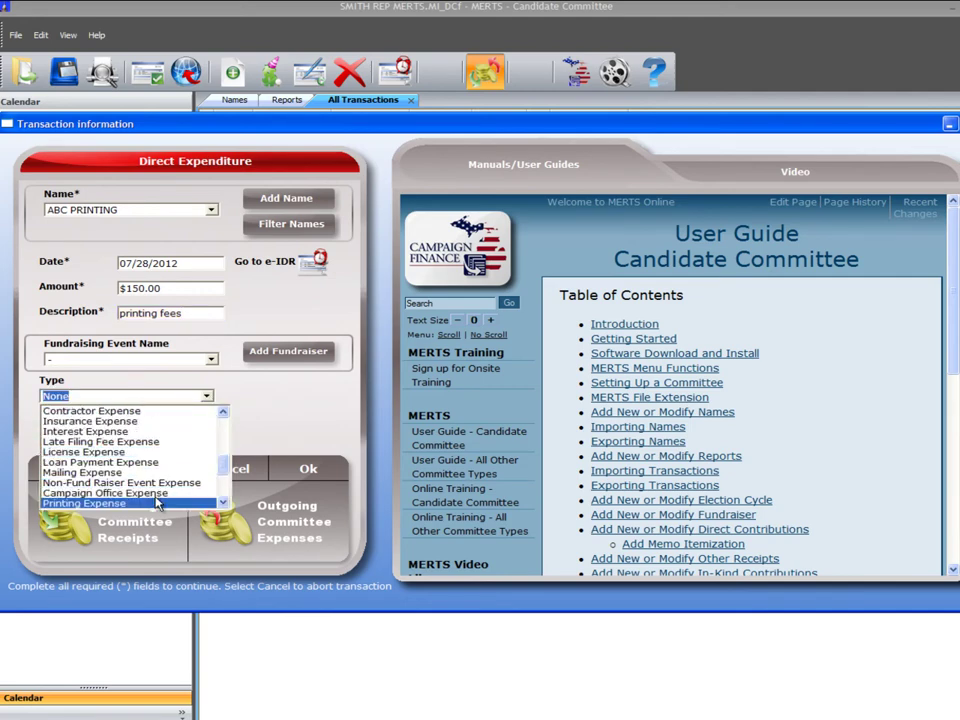
click(155, 505)
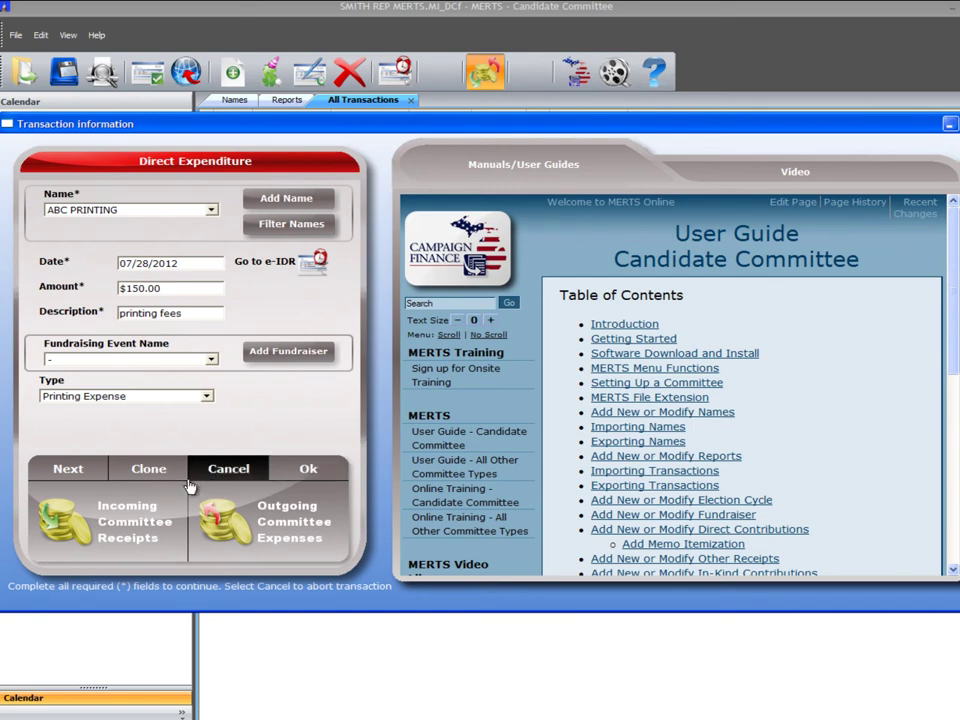
click(112, 514)
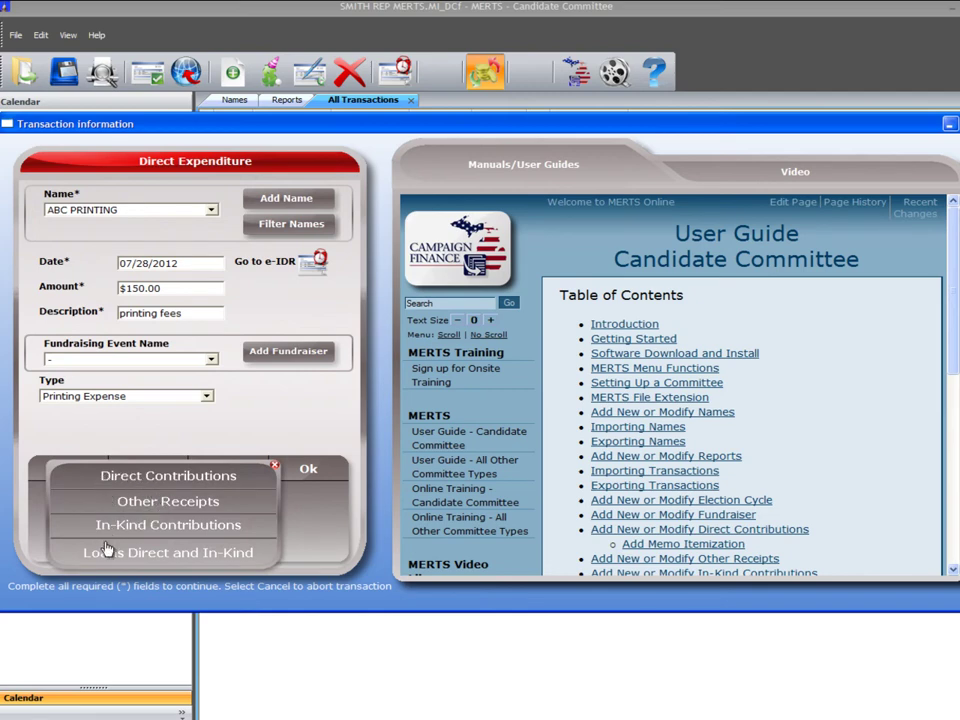
click(275, 469)
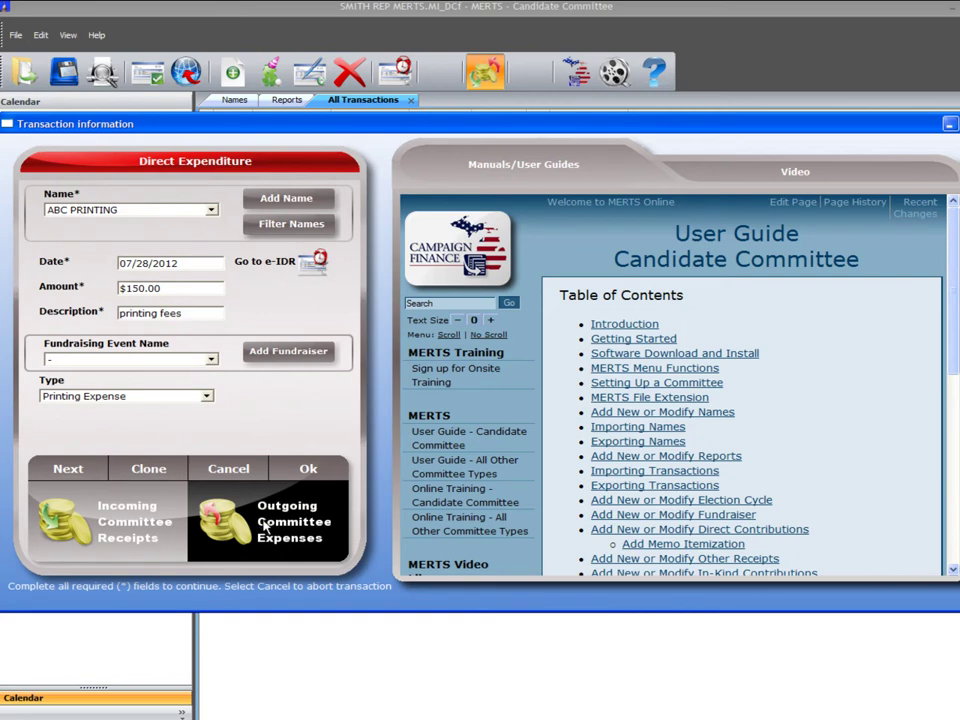
click(265, 522)
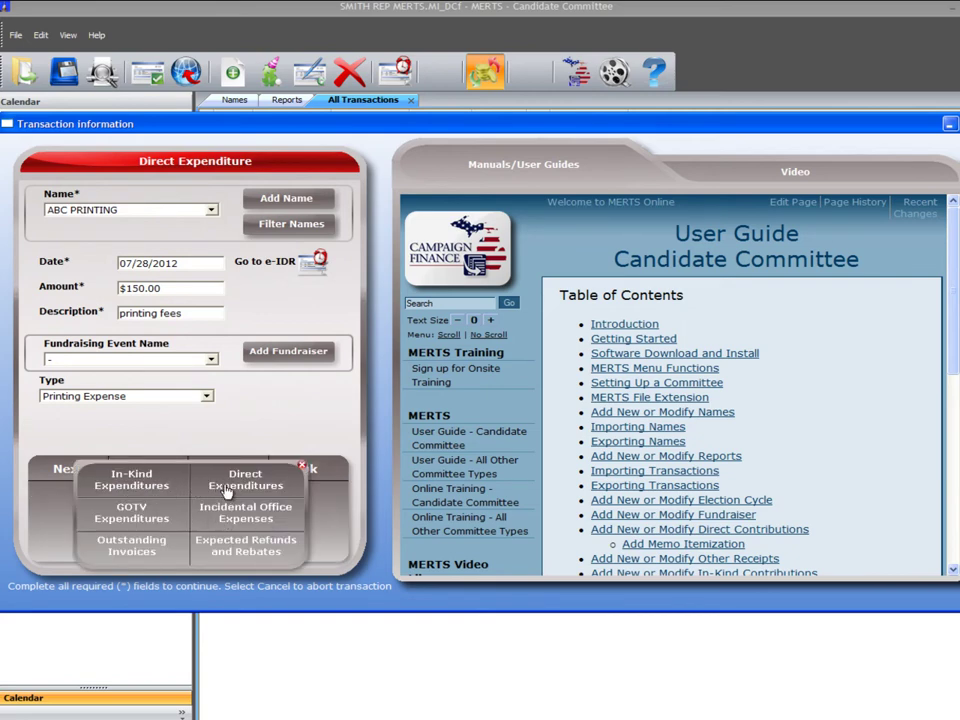
click(301, 467)
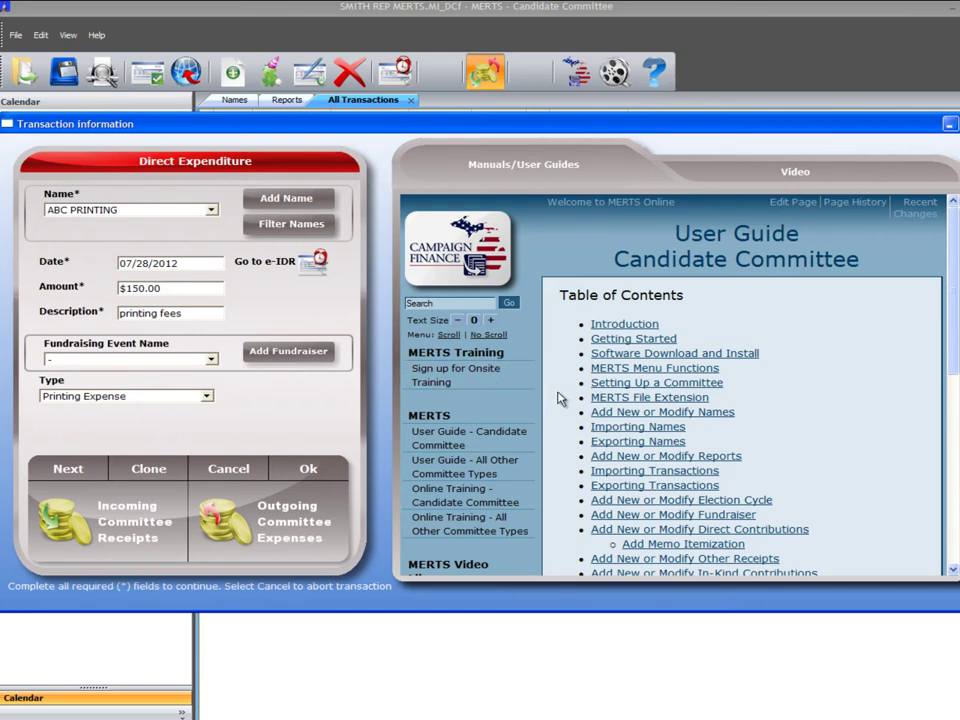
scroll(558, 399, down, 2)
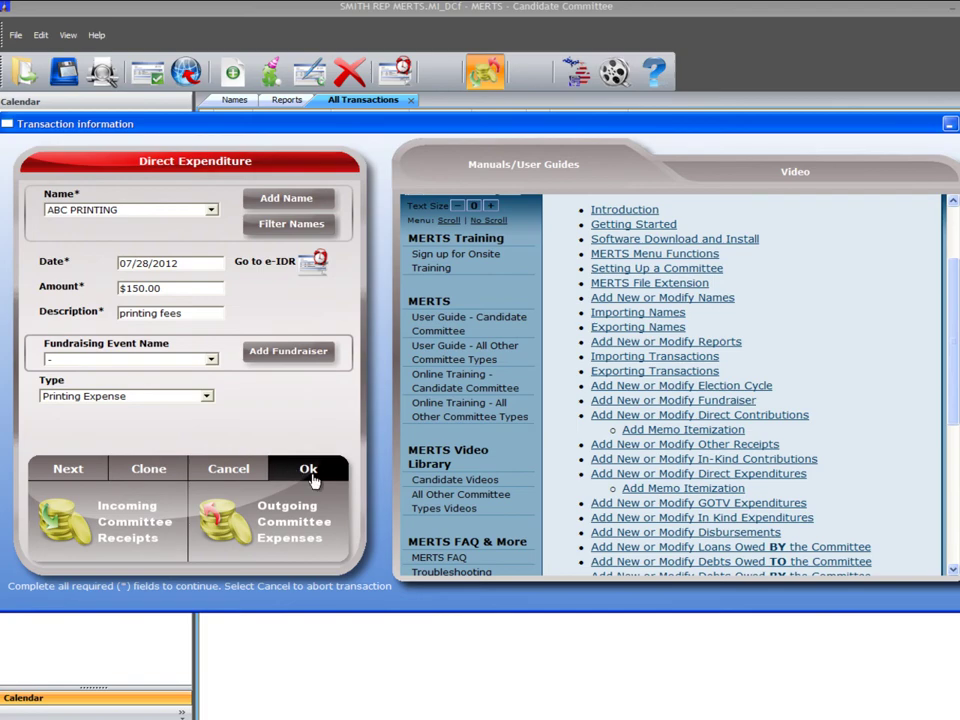
- Save the ABC PRINTING direct expenditure and select its printing fees entry in the list of all transactions
click(312, 478)
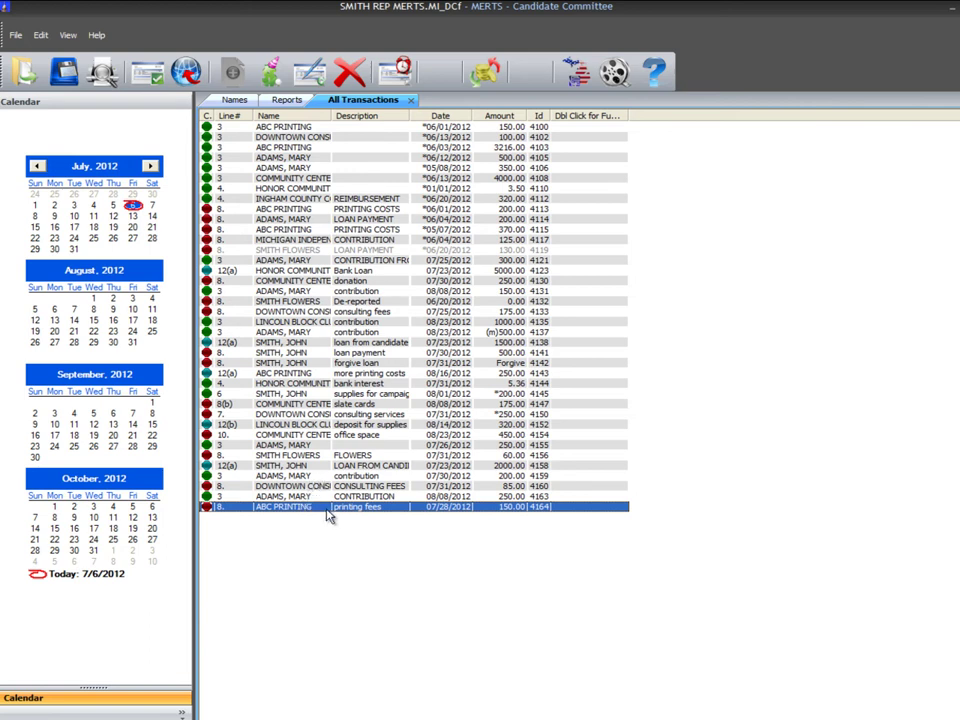
click(66, 37)
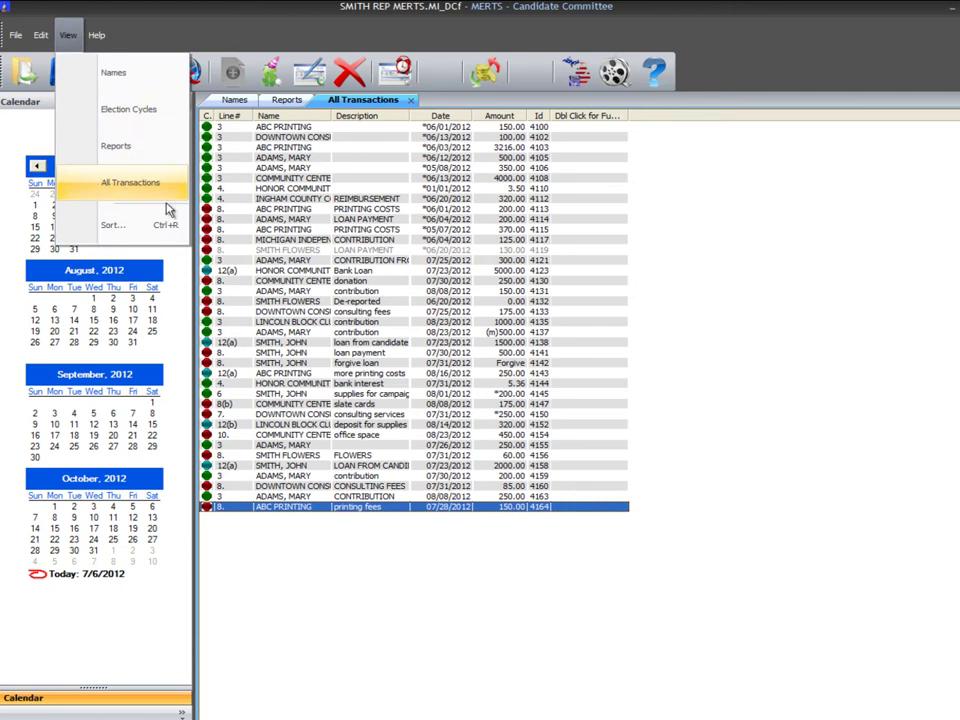
click(398, 515)
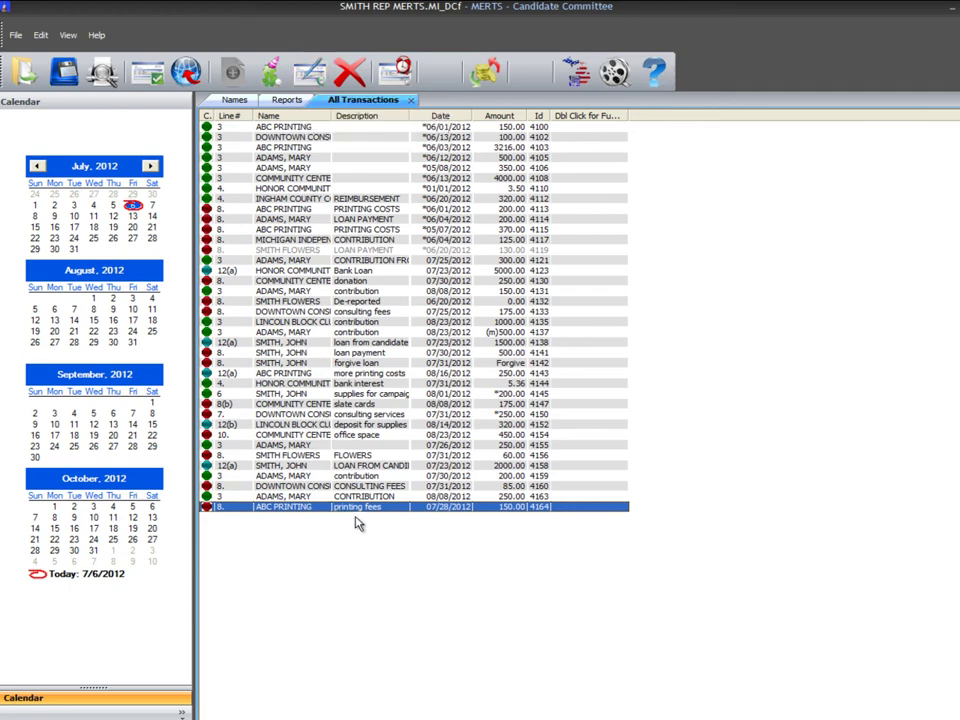
- Modify the ABC PRINTING printing fees transaction, setting its amount to $1,150.00 and confirming the change
right_click(402, 514)
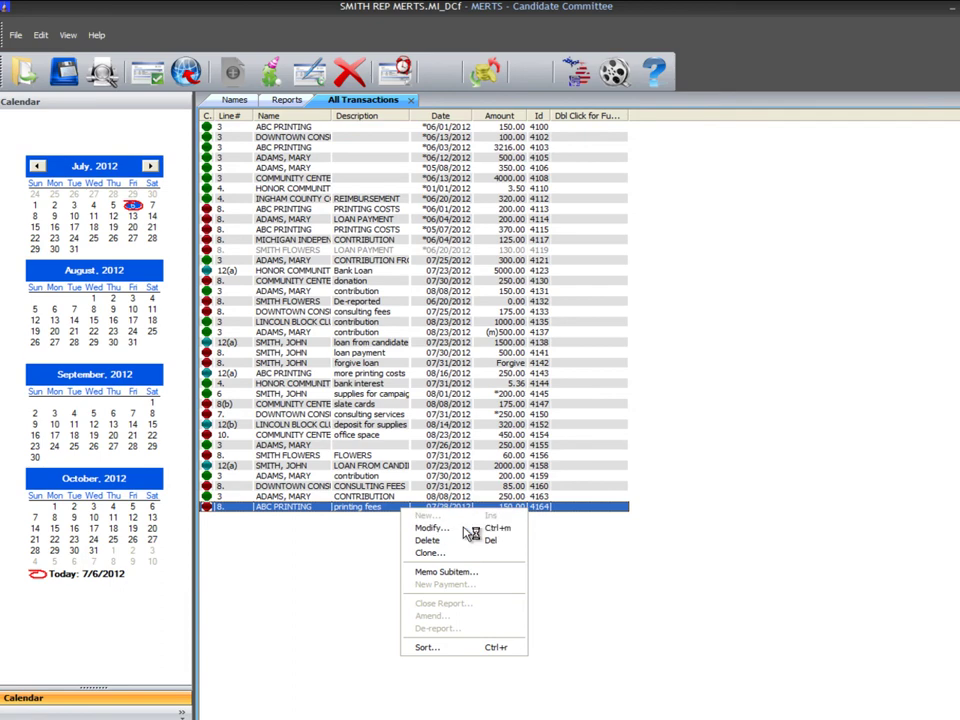
click(463, 530)
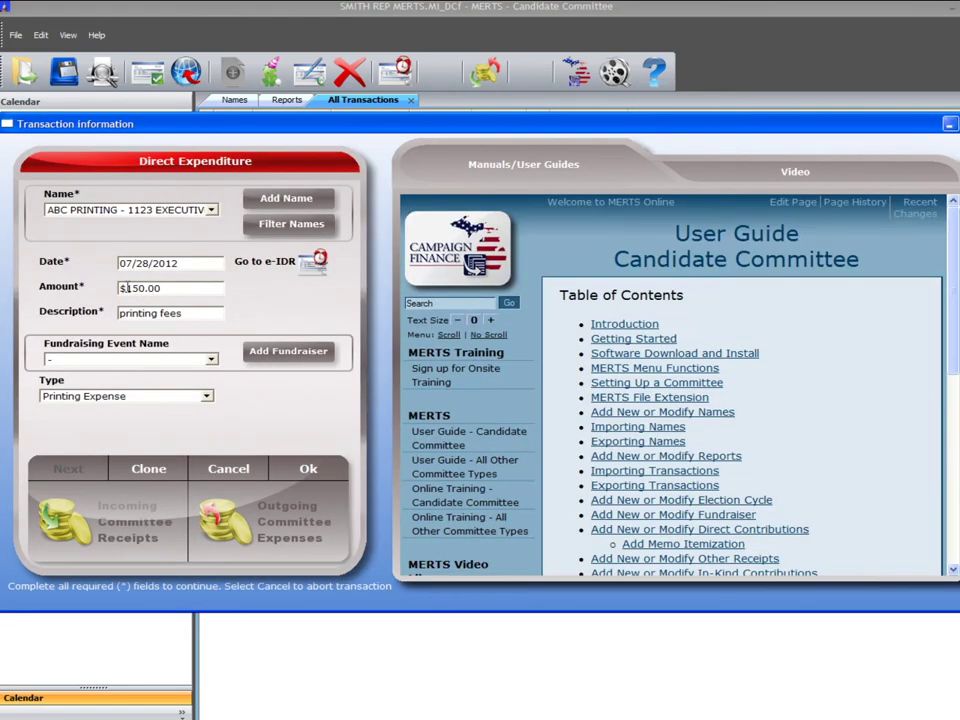
click(124, 288)
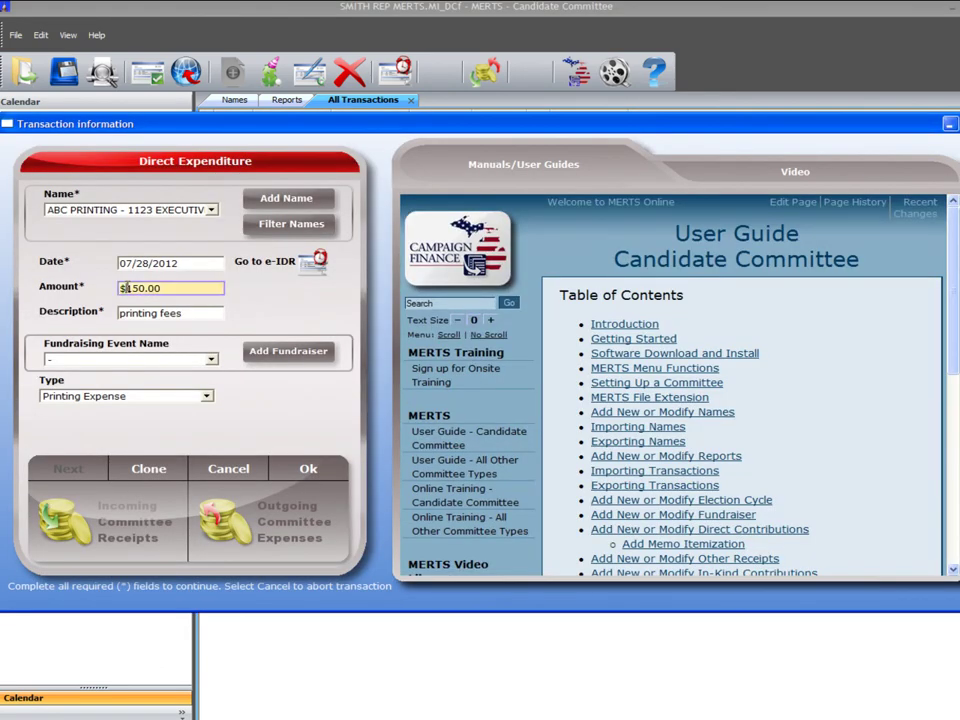
text(1,)
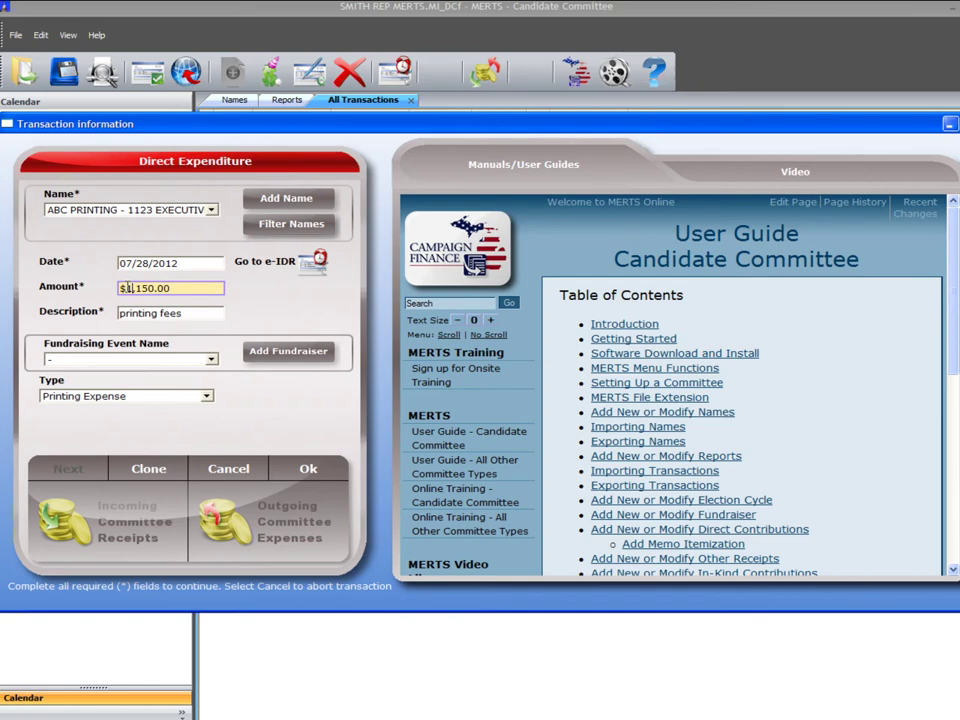
click(306, 469)
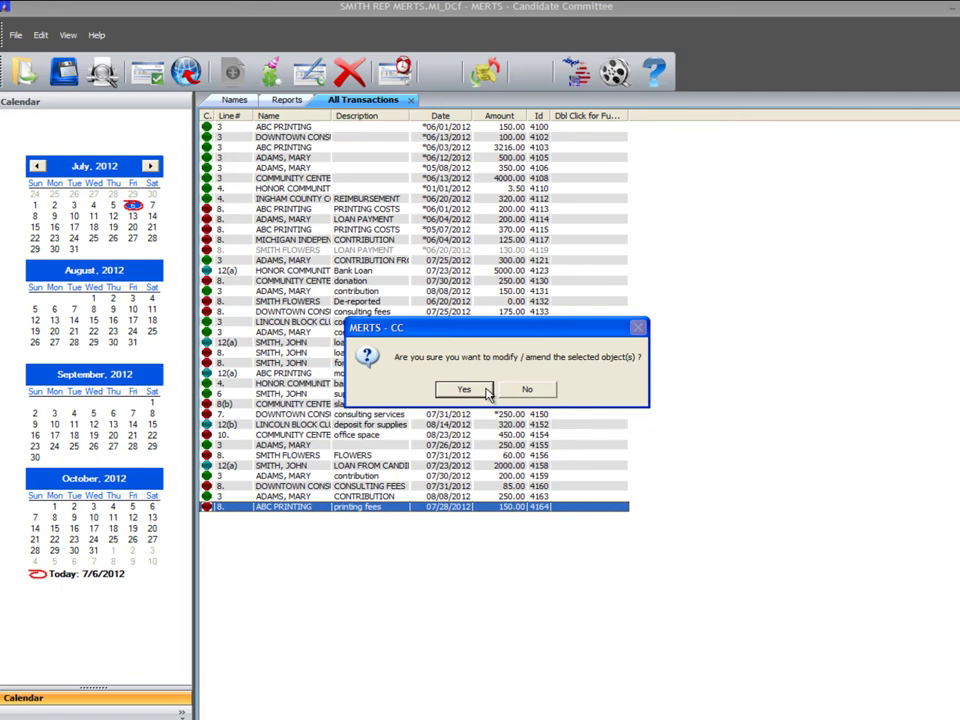
click(463, 390)
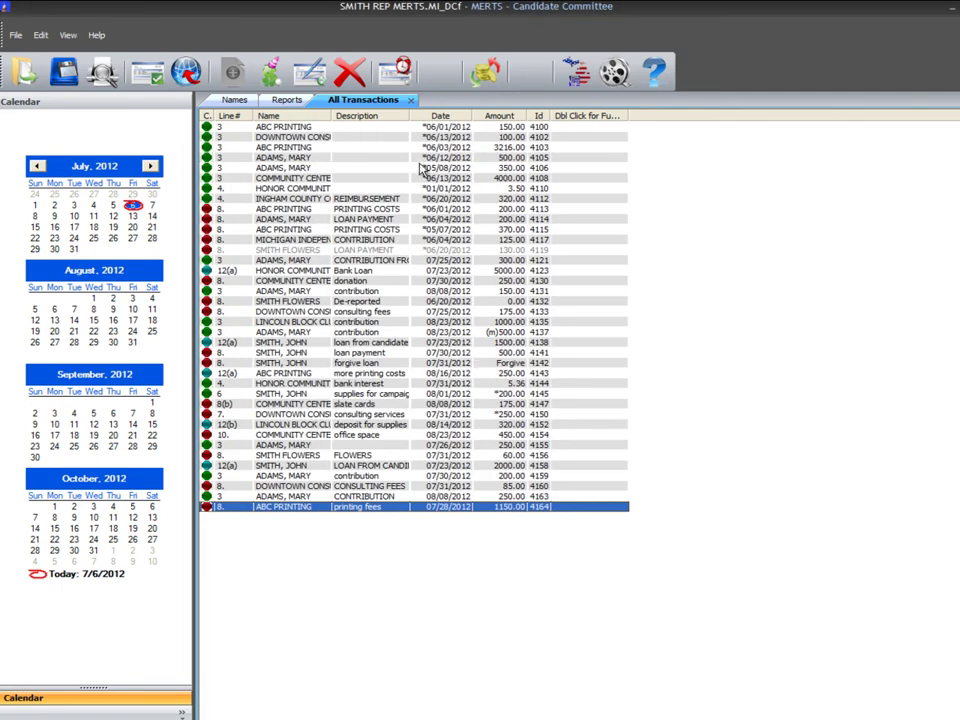
- Examine the amend, delete and de-report options offered for the reported expenditures and the unreported printing fees transaction, without applying any
click(431, 212)
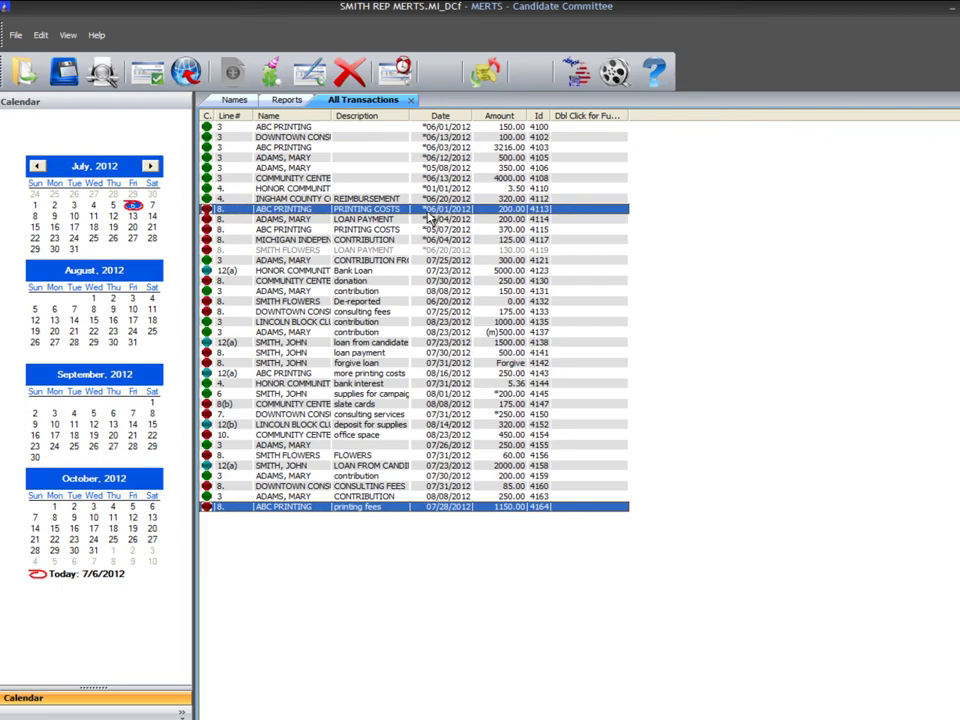
right_click(431, 216)
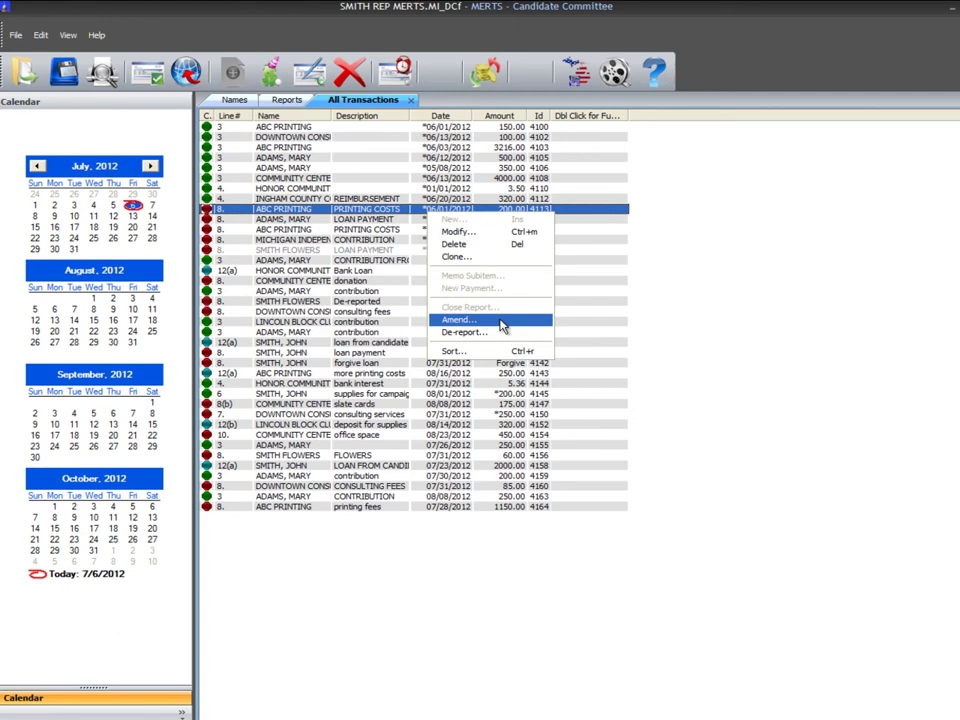
click(669, 289)
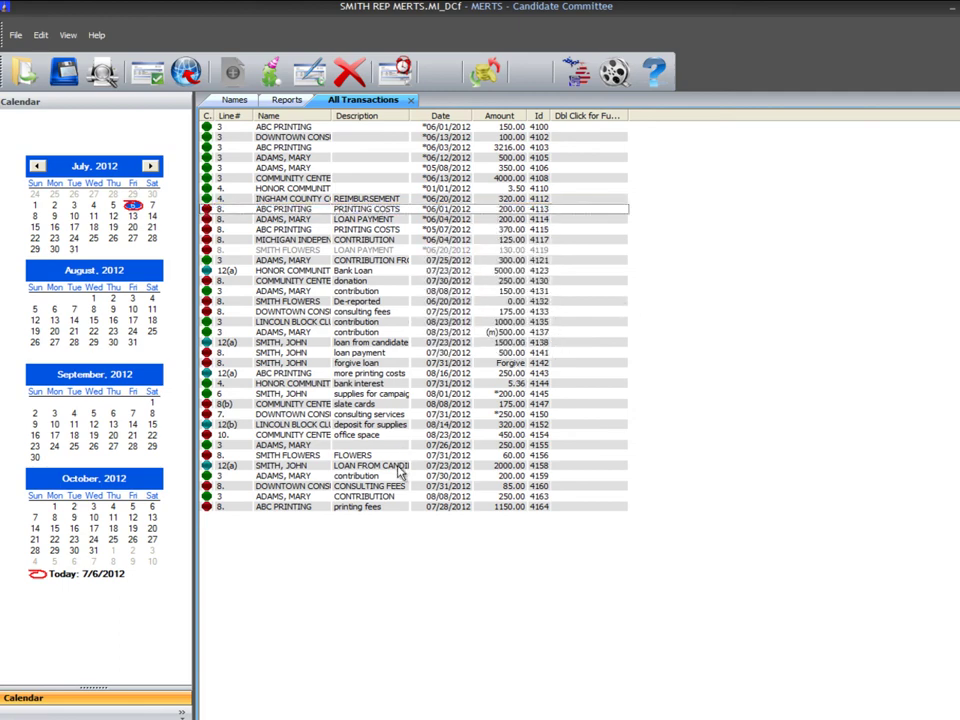
click(376, 510)
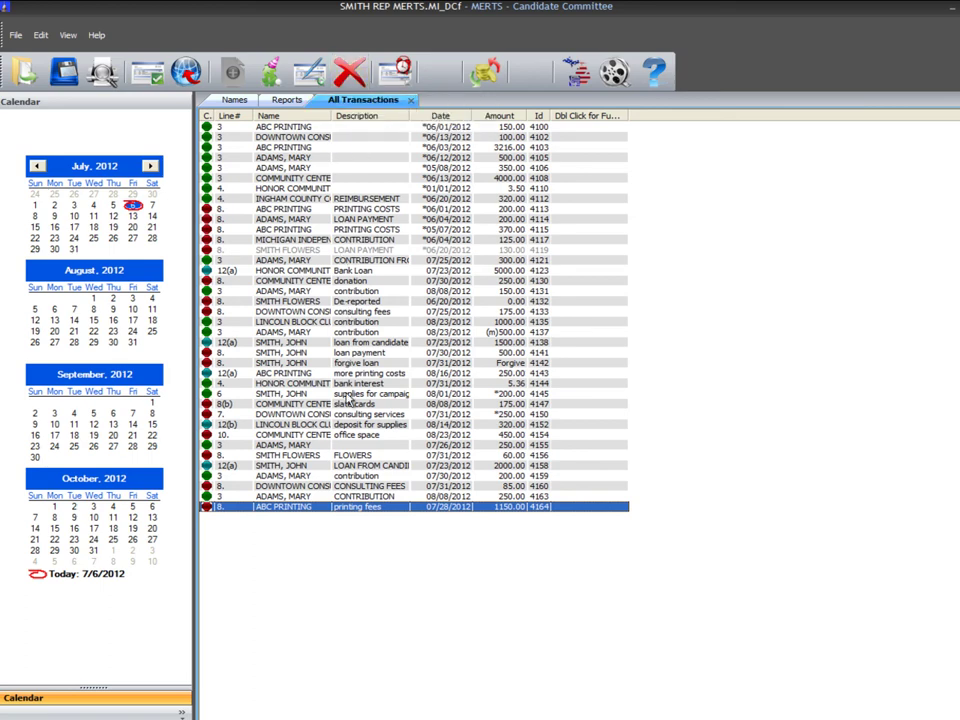
right_click(418, 510)
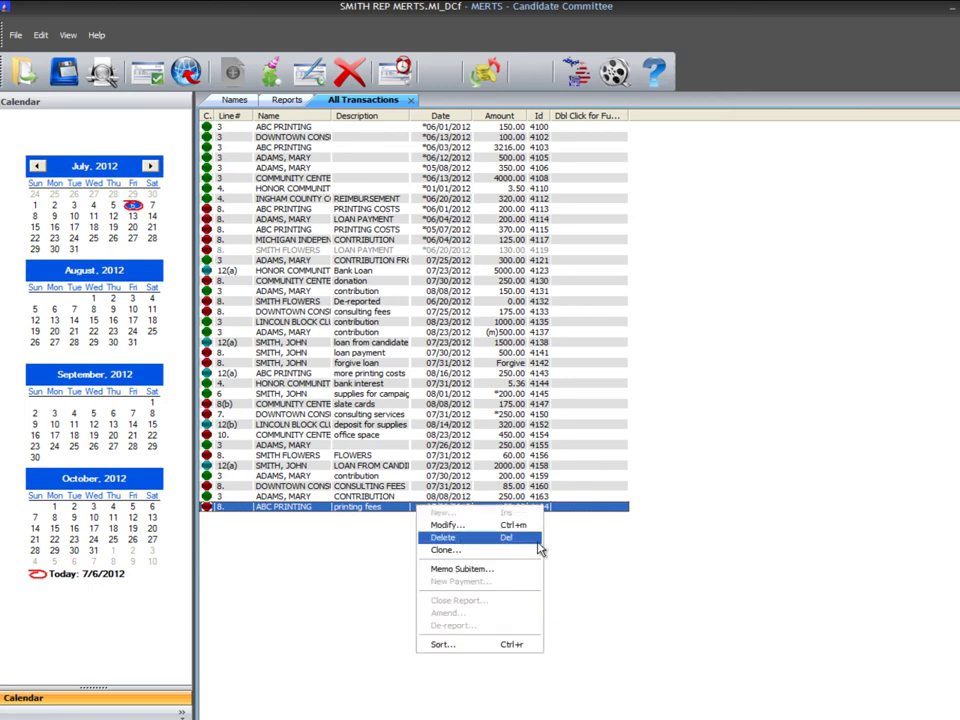
click(575, 545)
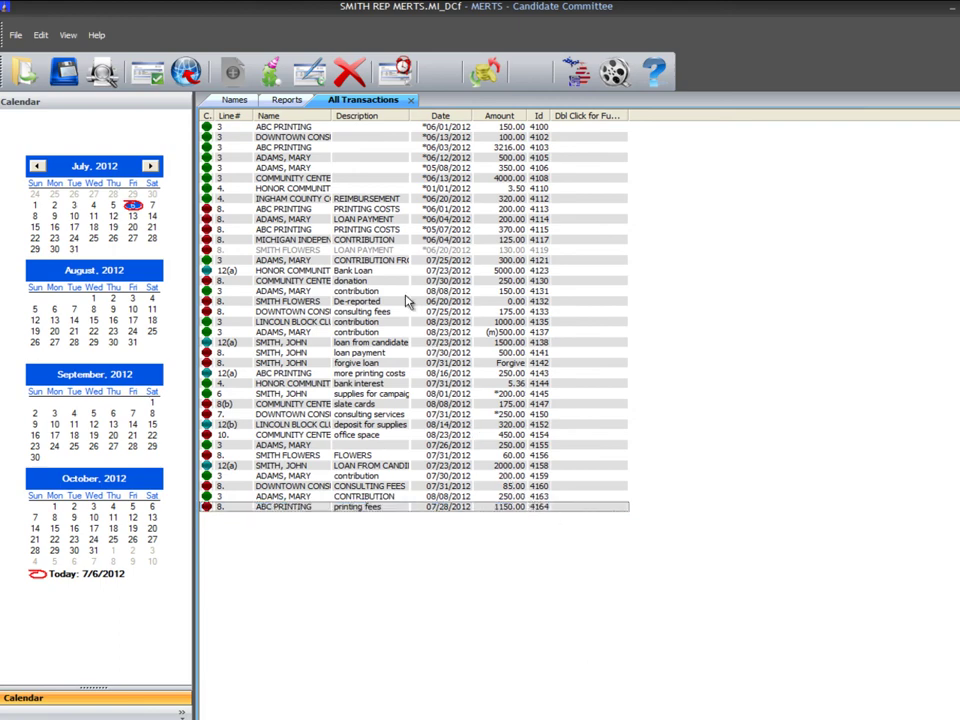
right_click(421, 241)
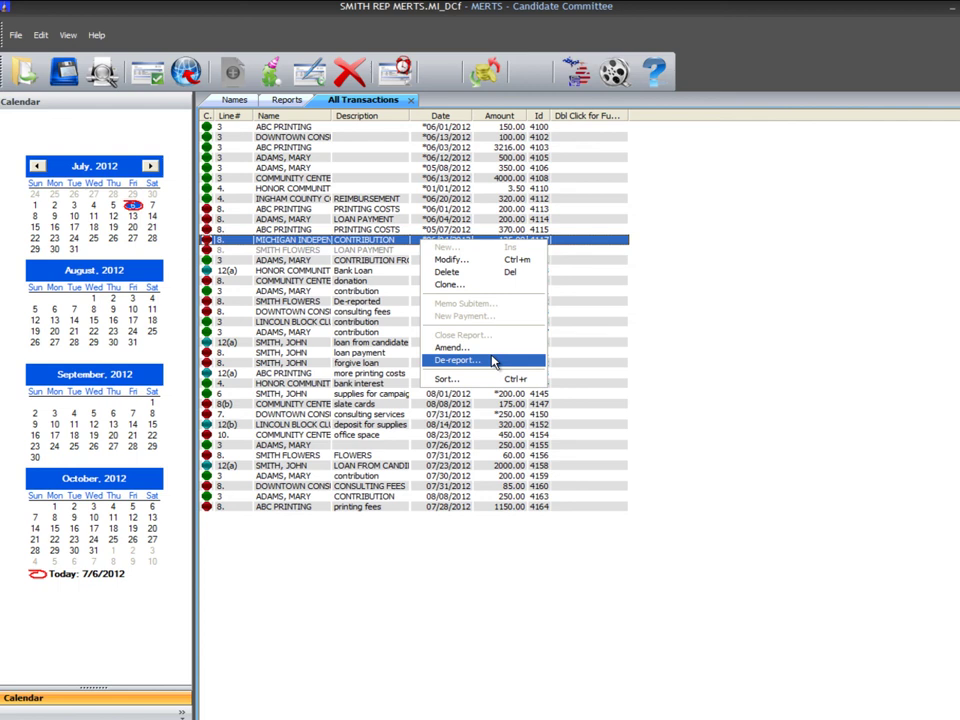
click(719, 347)
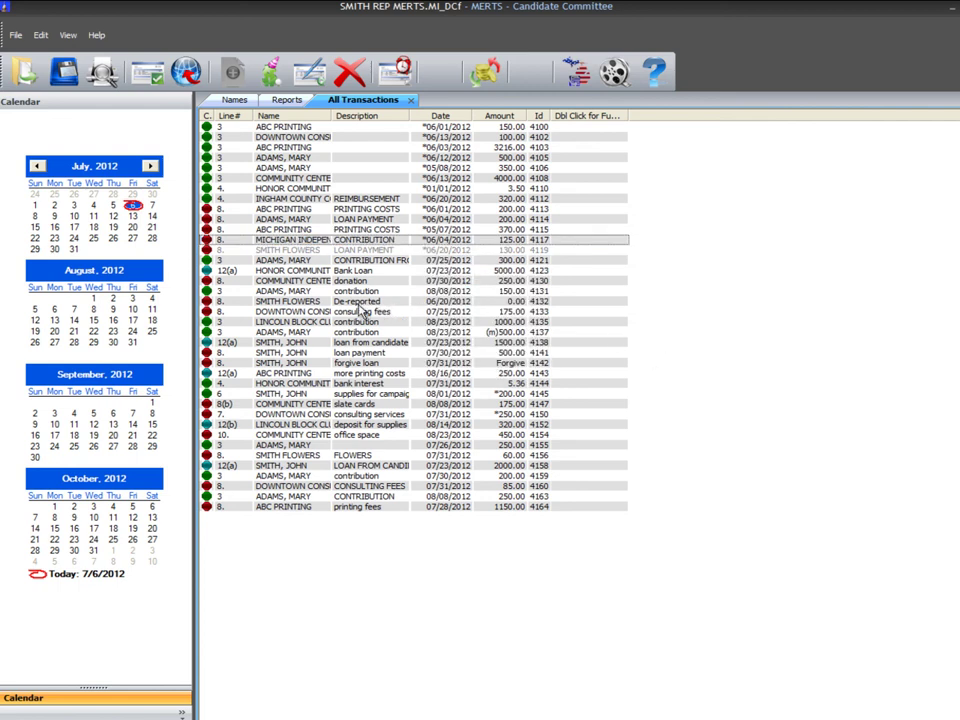